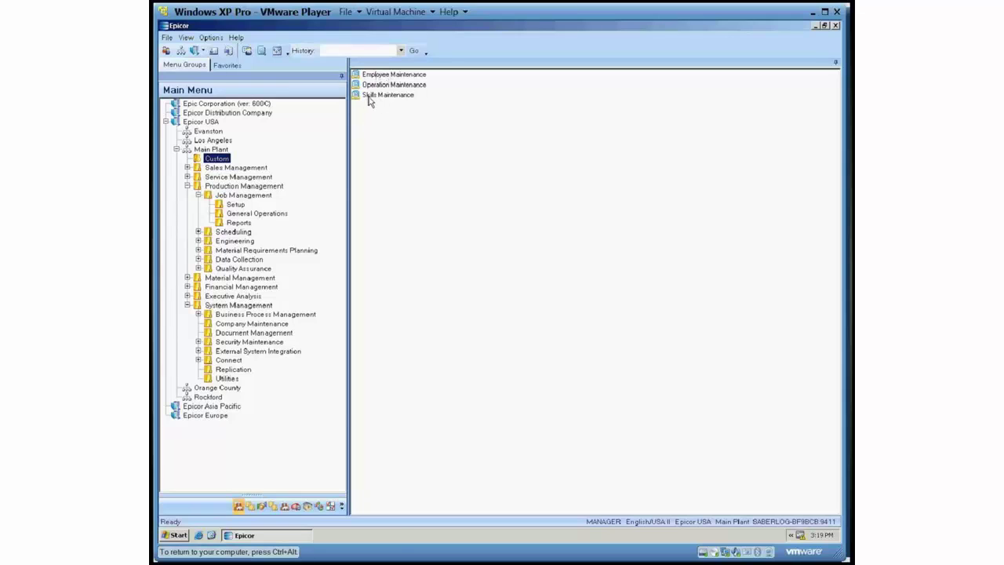
Open Skills Maintenance and load the existing CUTTING skill record.
double_click(369, 96)
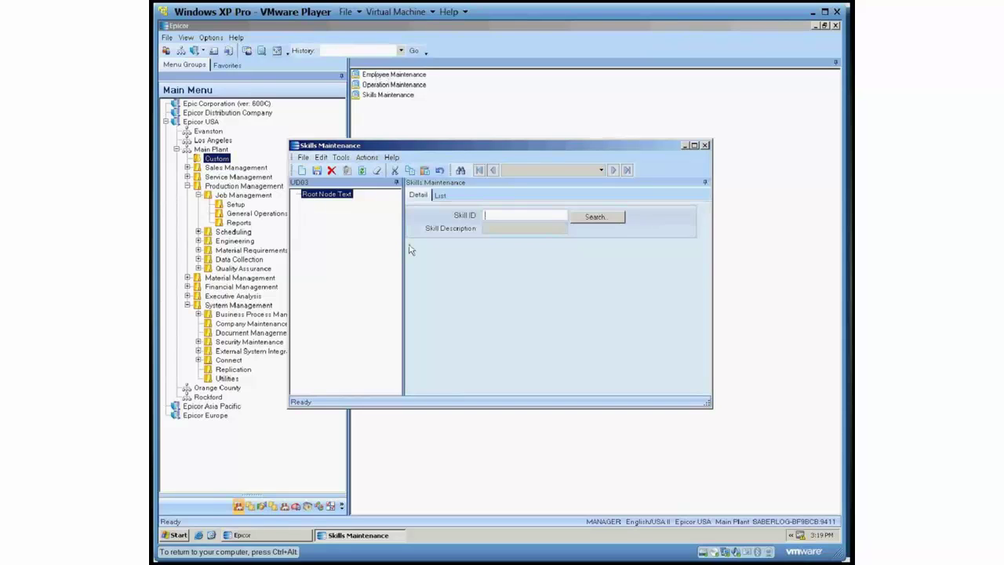
left_click(596, 217)
left_click(607, 84)
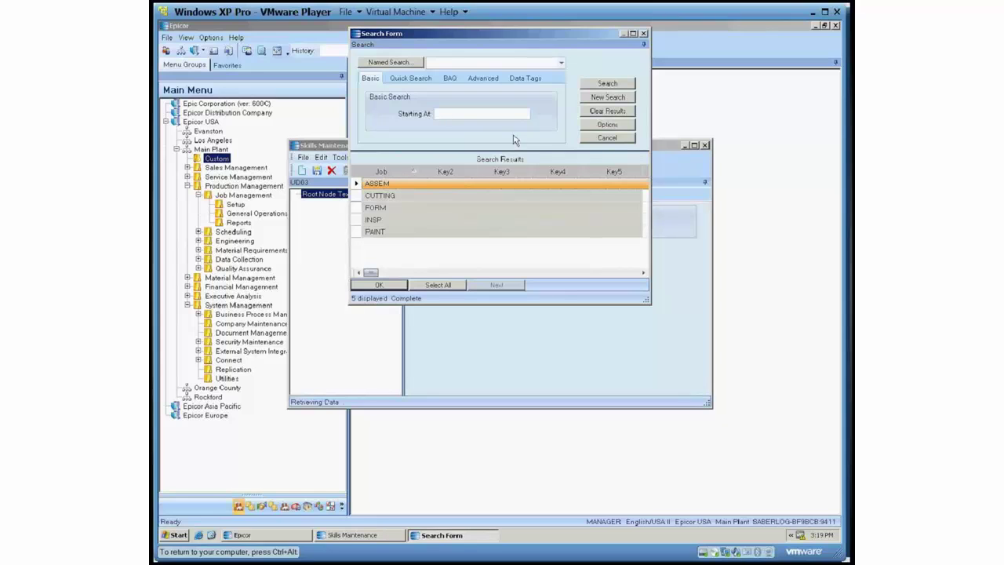
double_click(413, 197)
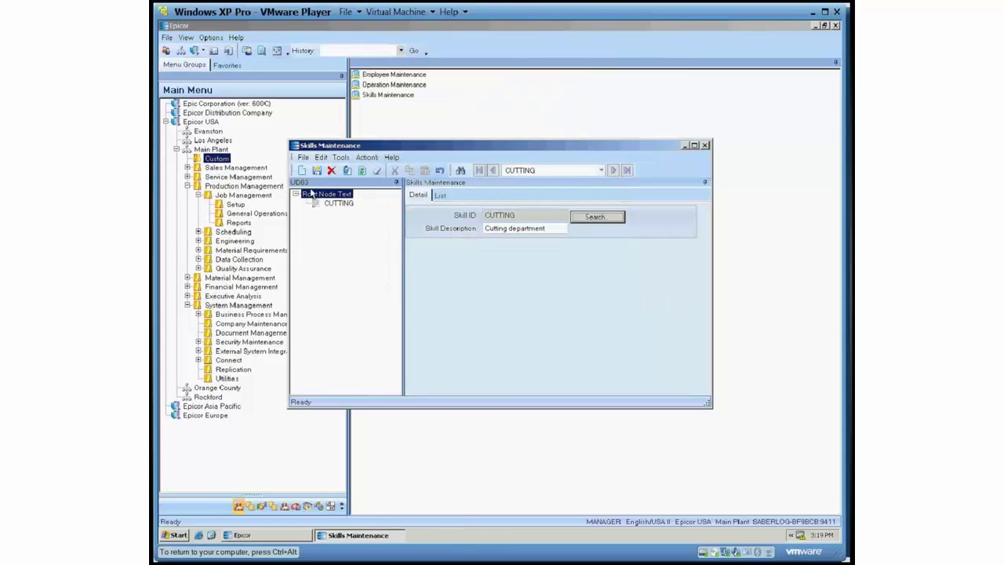
Create skill WRAP with description 'Wrapping', save it, and close the window.
left_click(302, 171)
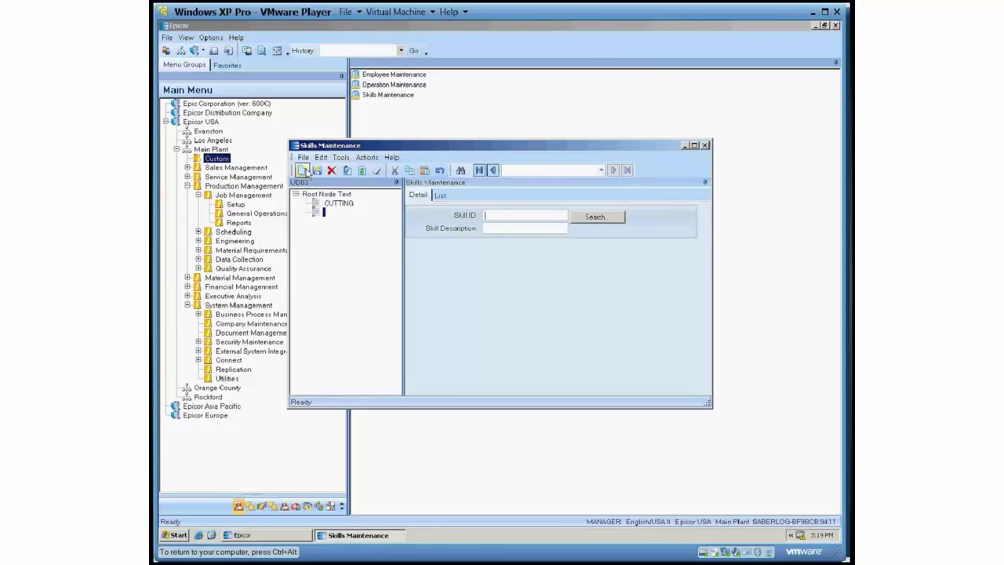
type("WRAP")
key("Tab")
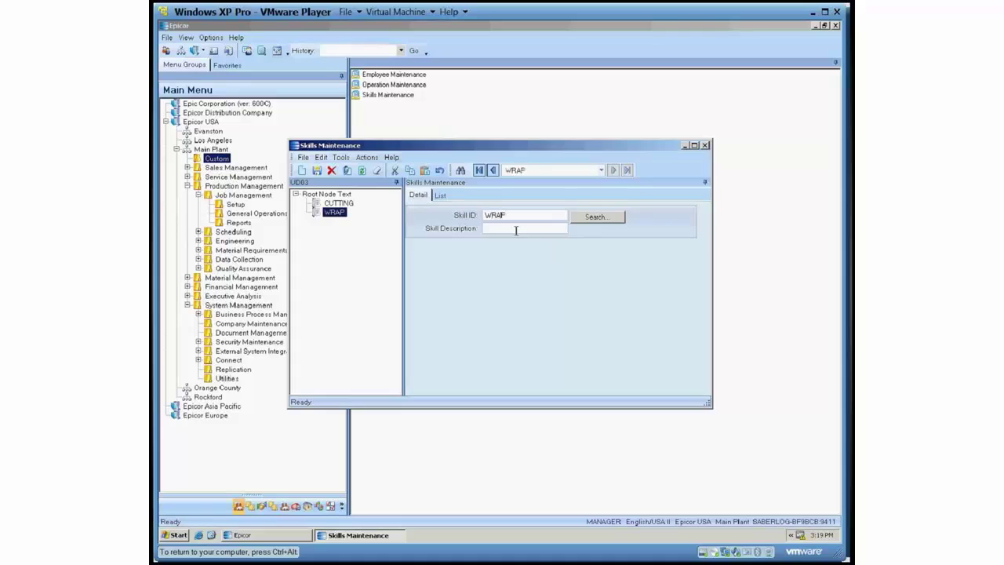
type("Wrapping")
left_click(317, 170)
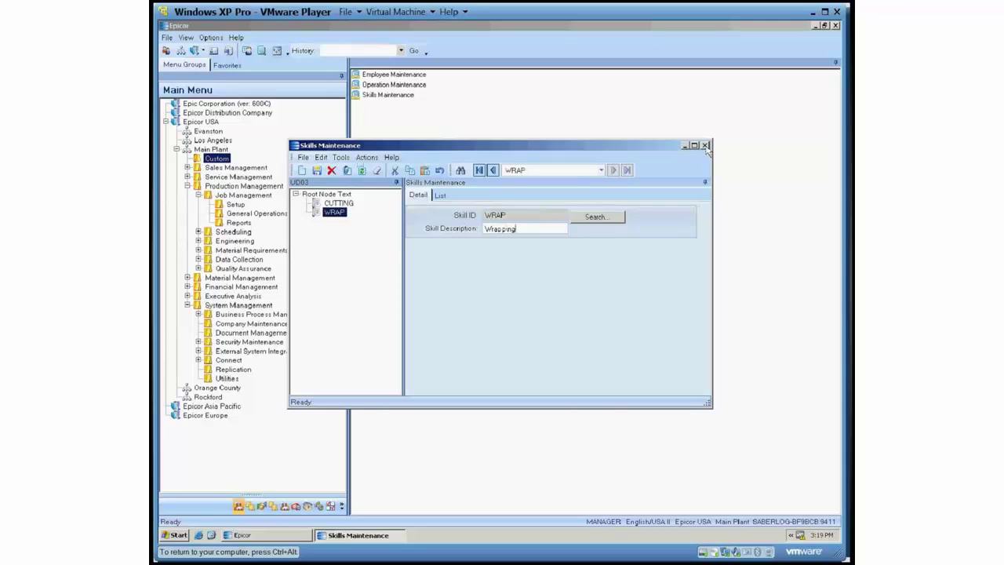
left_click(705, 145)
left_click(396, 85)
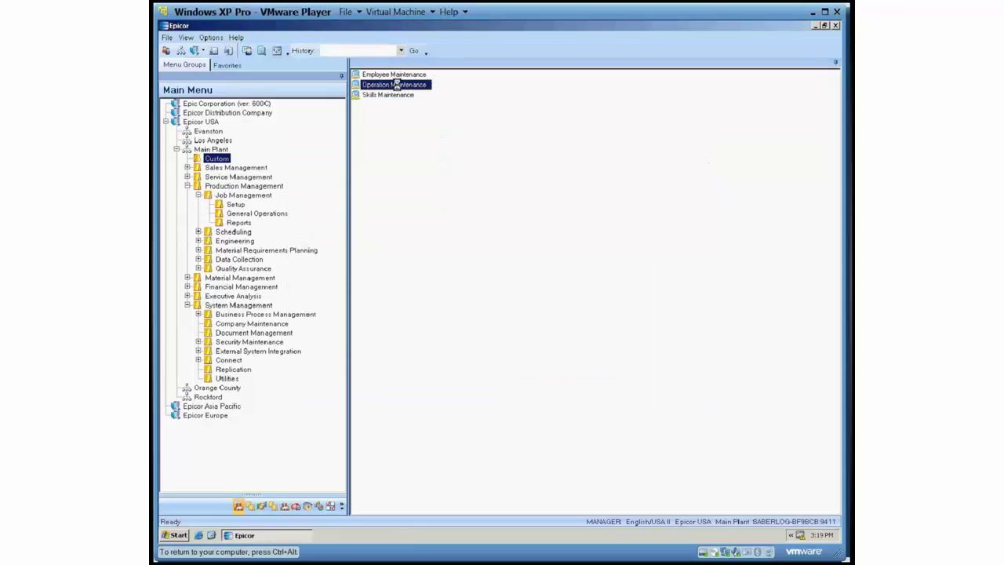
double_click(396, 84)
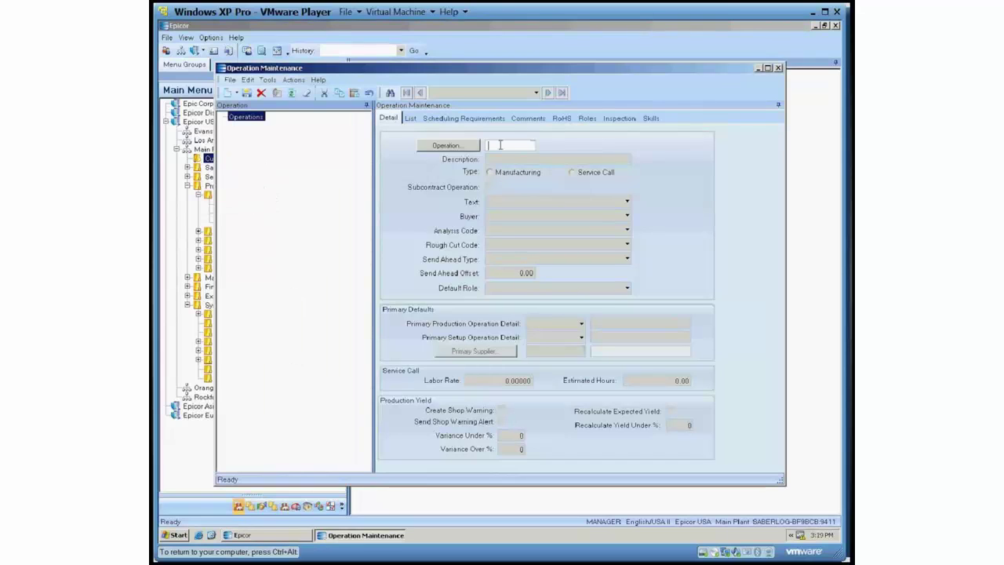
left_click(448, 145)
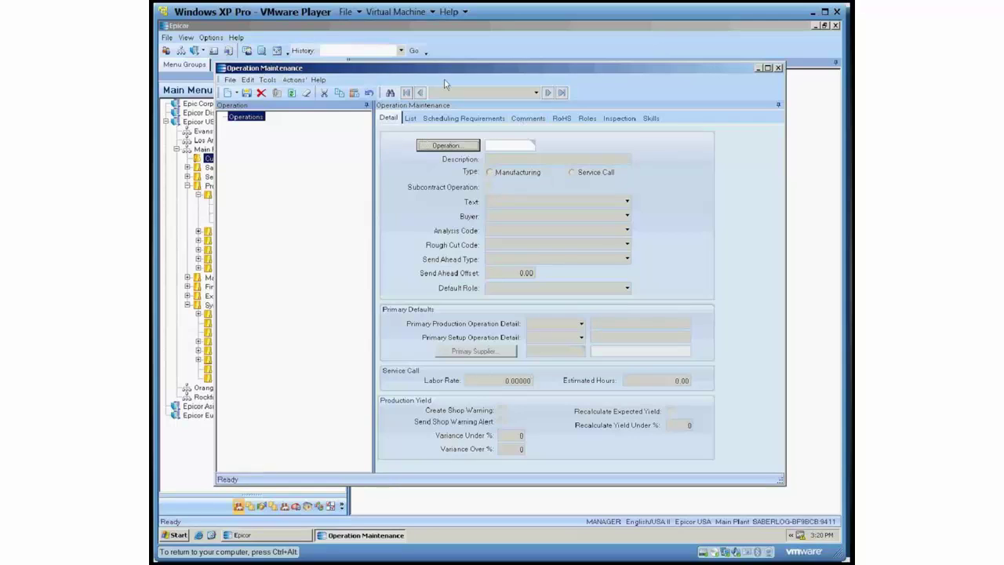
left_click(443, 148)
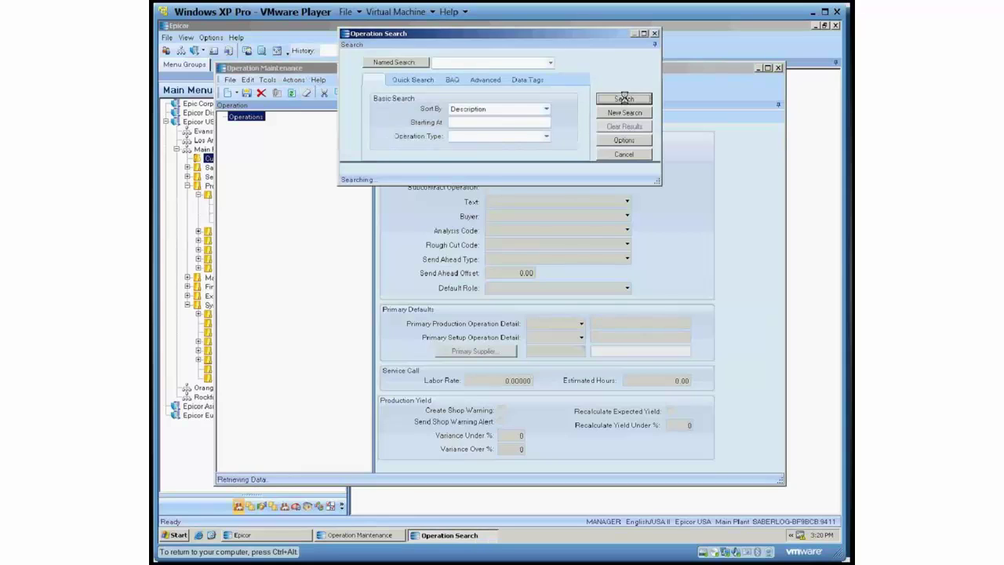
left_click(474, 122)
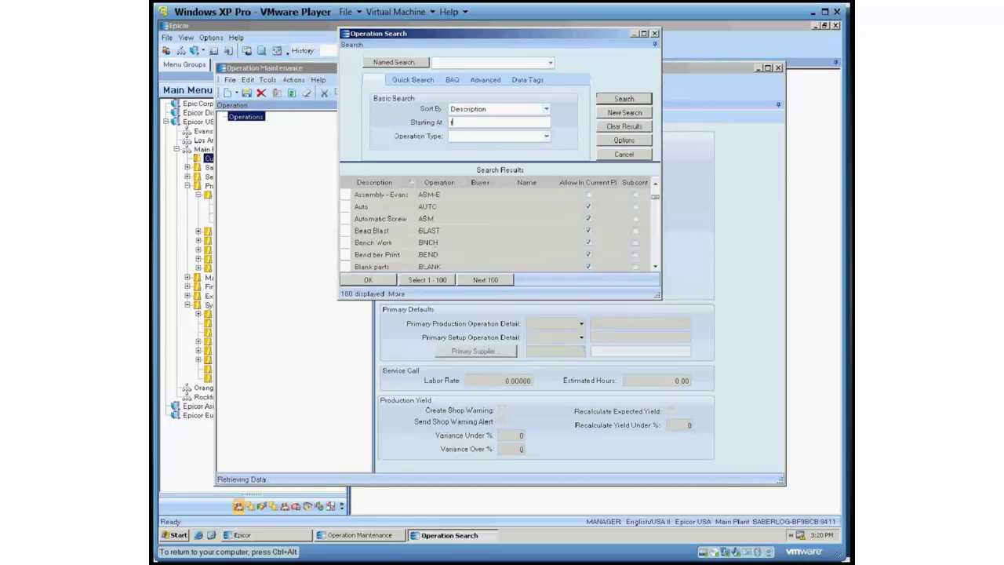
type("form")
double_click(380, 196)
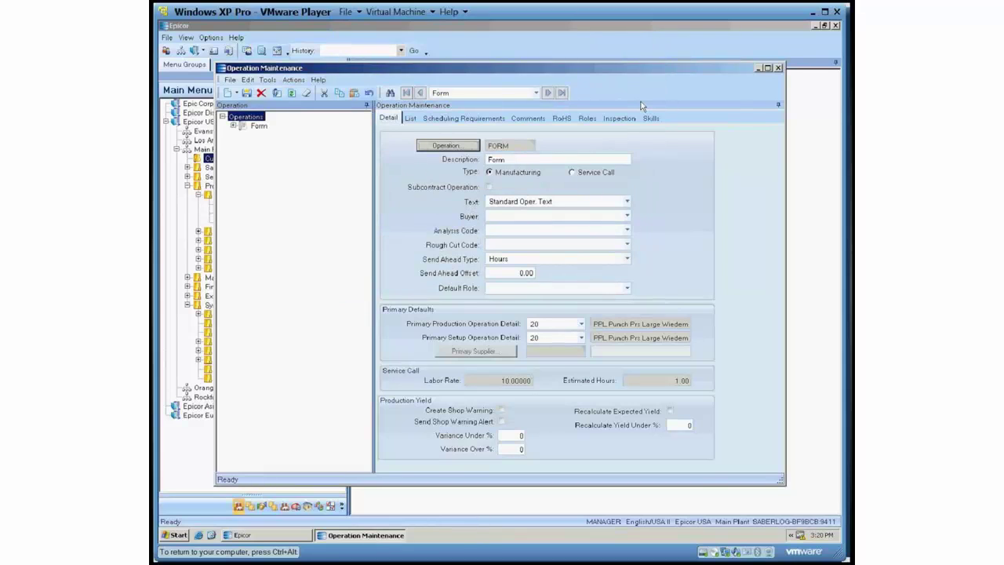
left_click(650, 118)
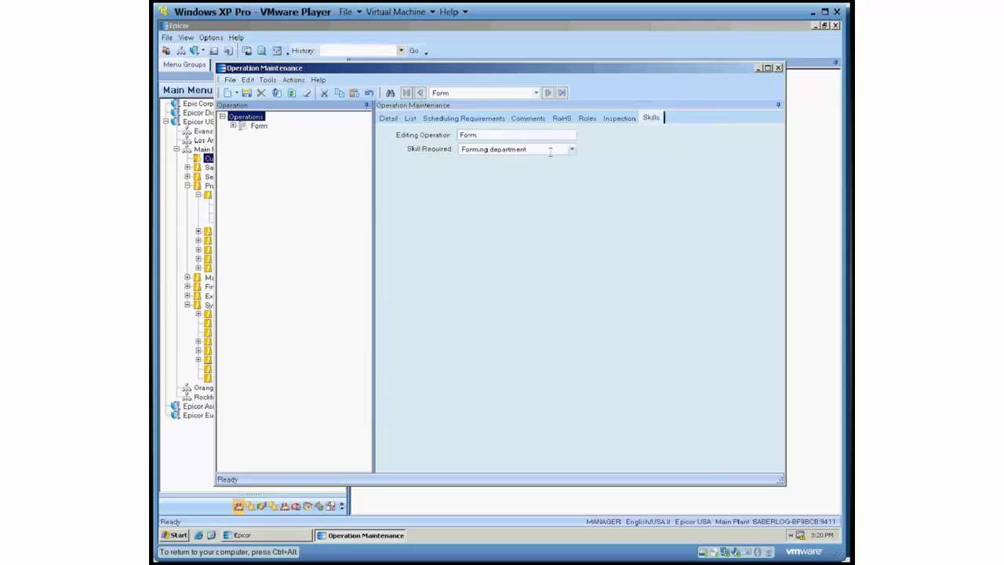
left_click(572, 149)
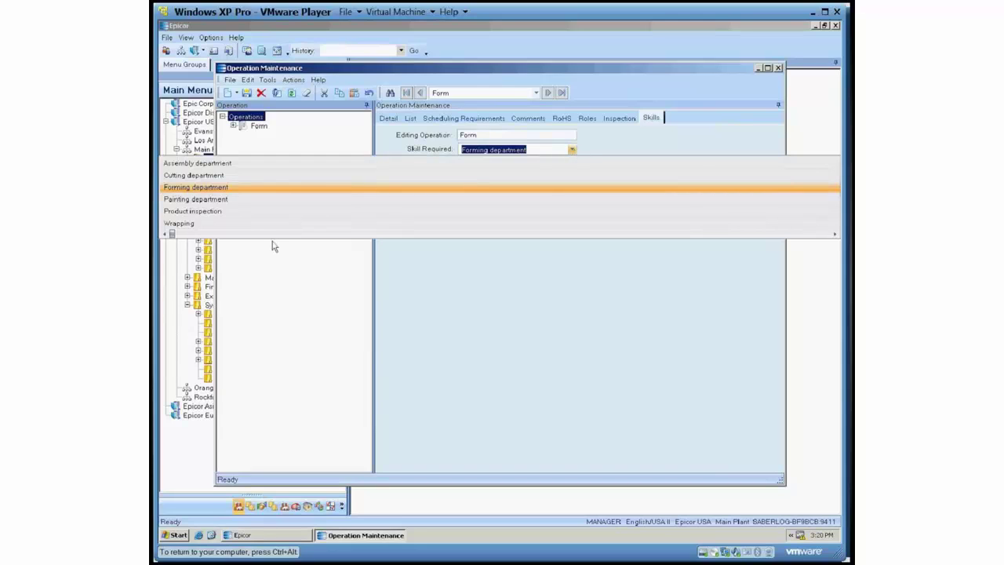
left_click(219, 188)
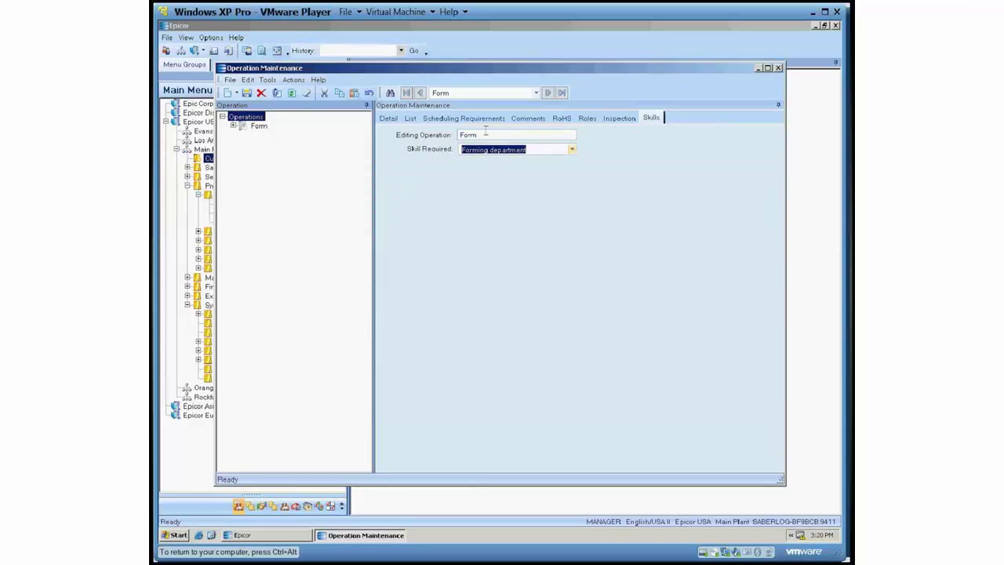
Close Operation Maintenance and load the employee's record in Employee Maintenance.
left_click(778, 67)
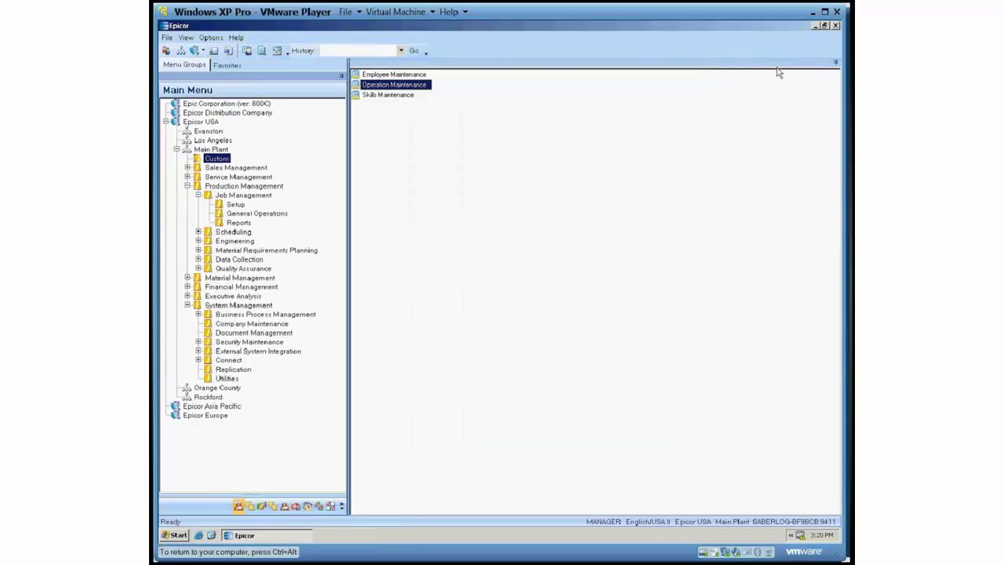
left_click(389, 76)
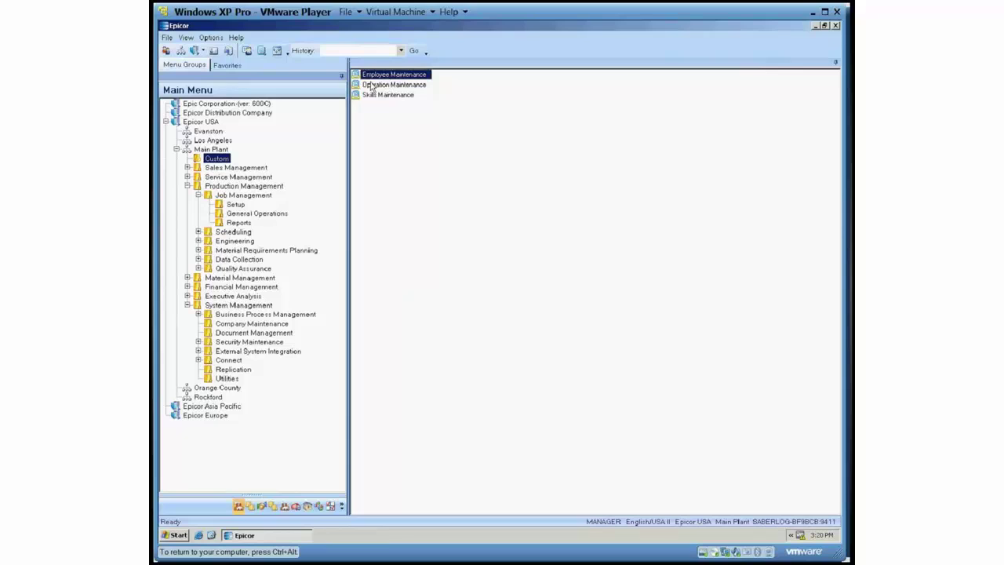
double_click(381, 75)
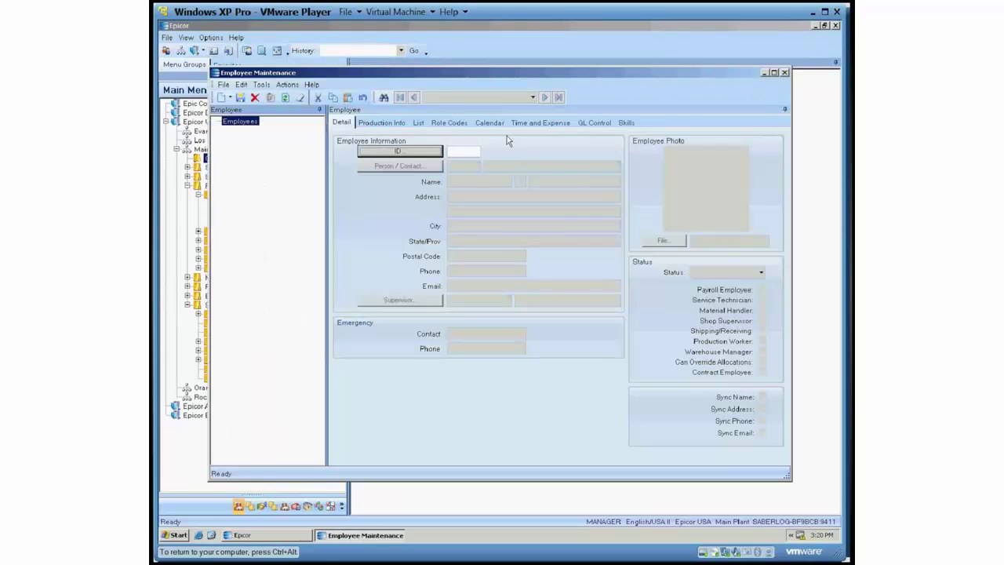
left_click(390, 152)
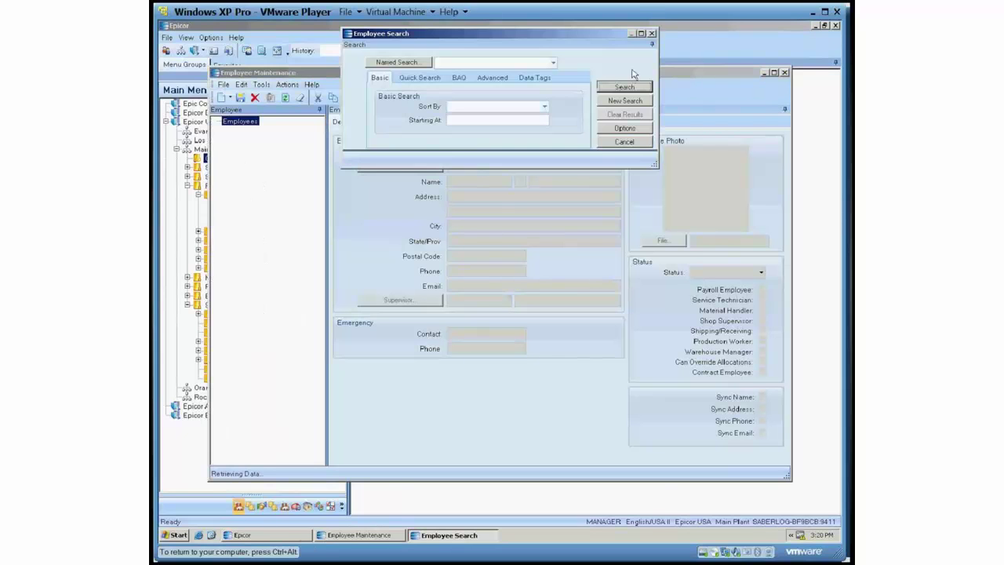
double_click(480, 194)
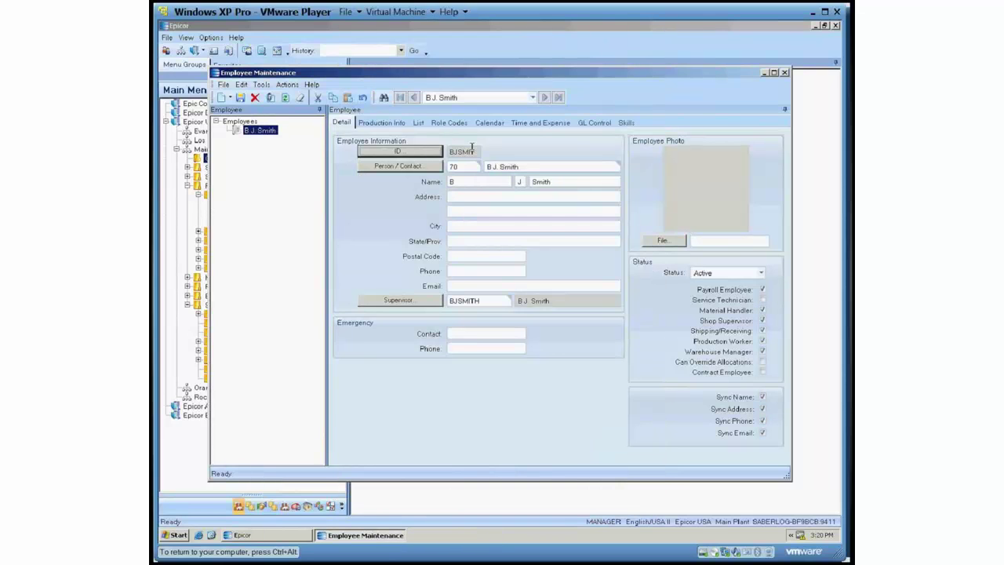
Set the PAINT skill expiration to 08/30/2012 on the Skills tab, save, and close.
left_click(626, 123)
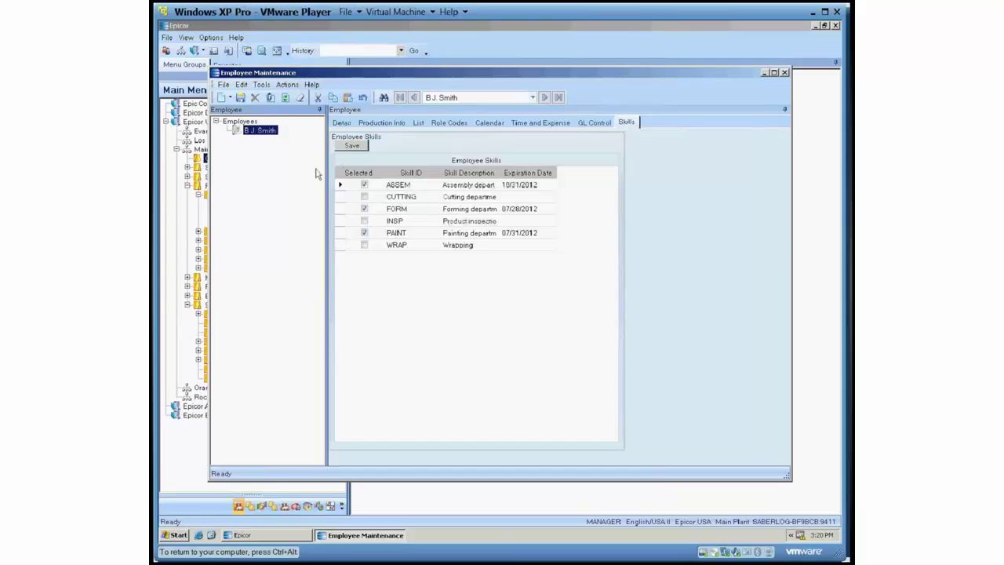
left_click(364, 184)
left_click(553, 233)
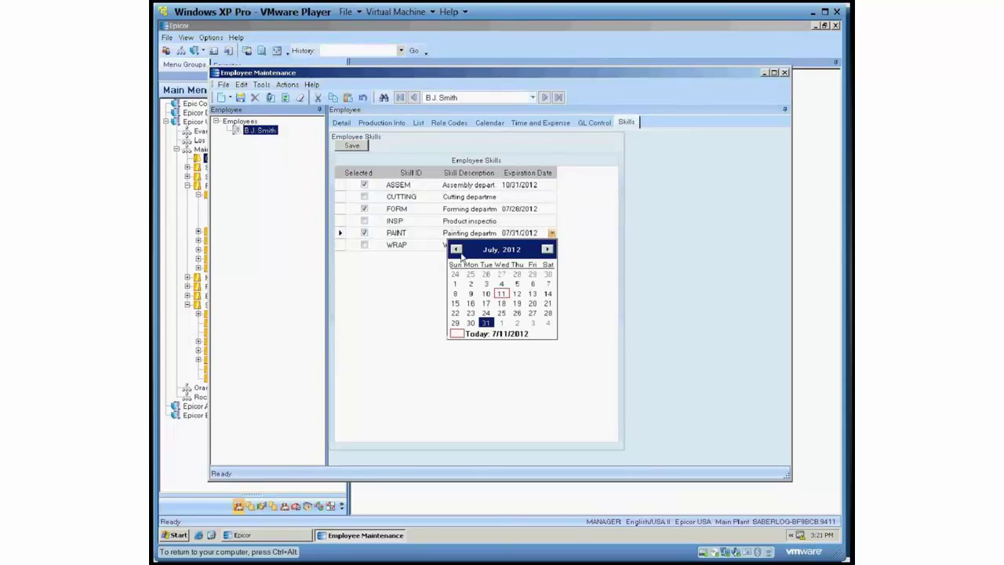
left_click(549, 274)
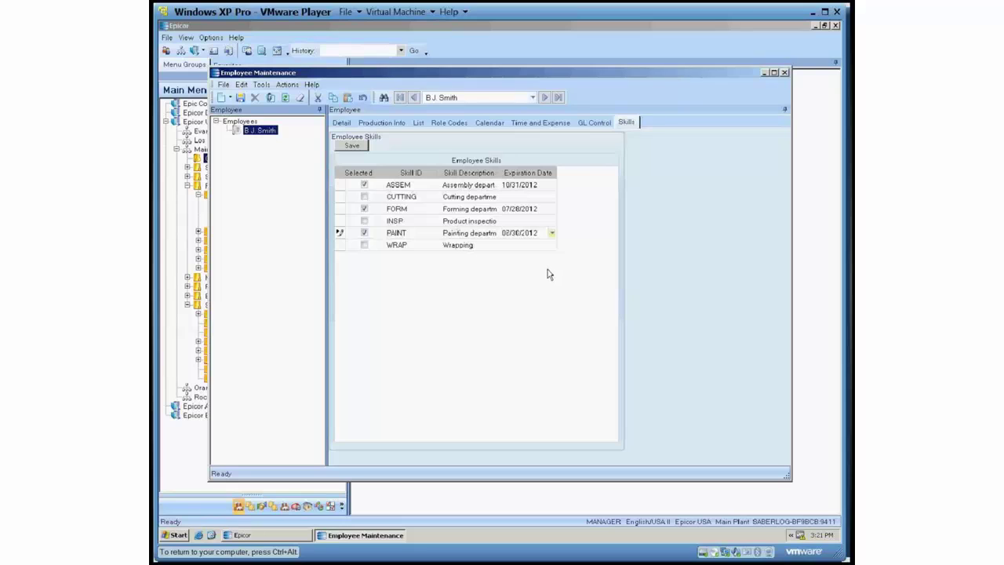
left_click(352, 145)
left_click(784, 73)
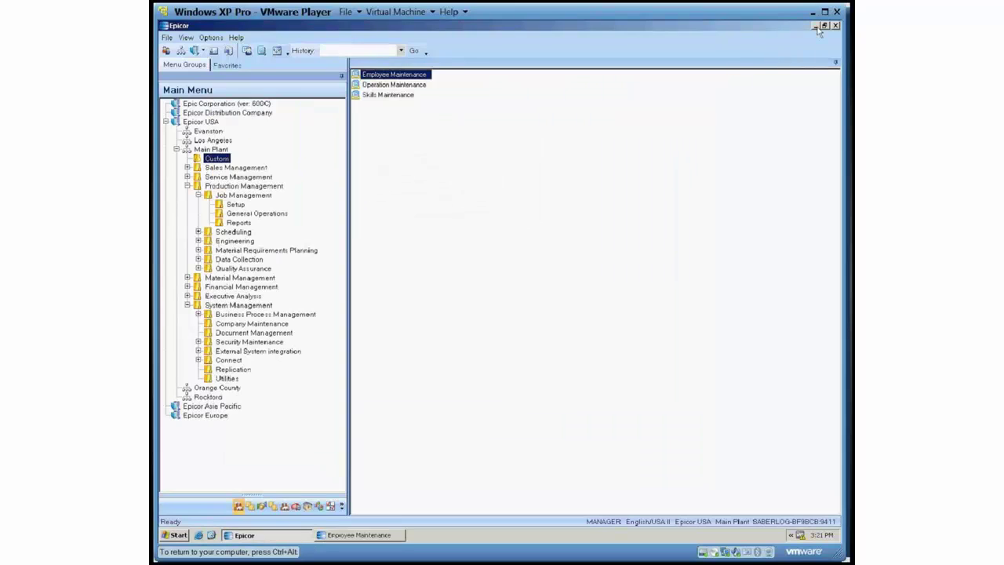
Launch Standard MES from the desktop and log on with the user credentials.
left_click(816, 28)
left_click(180, 401)
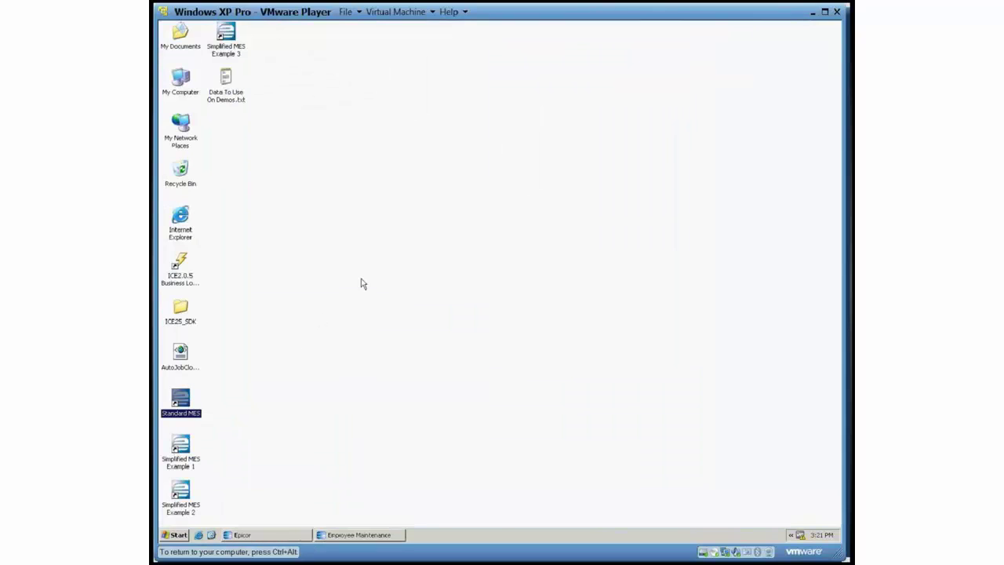
type("ma")
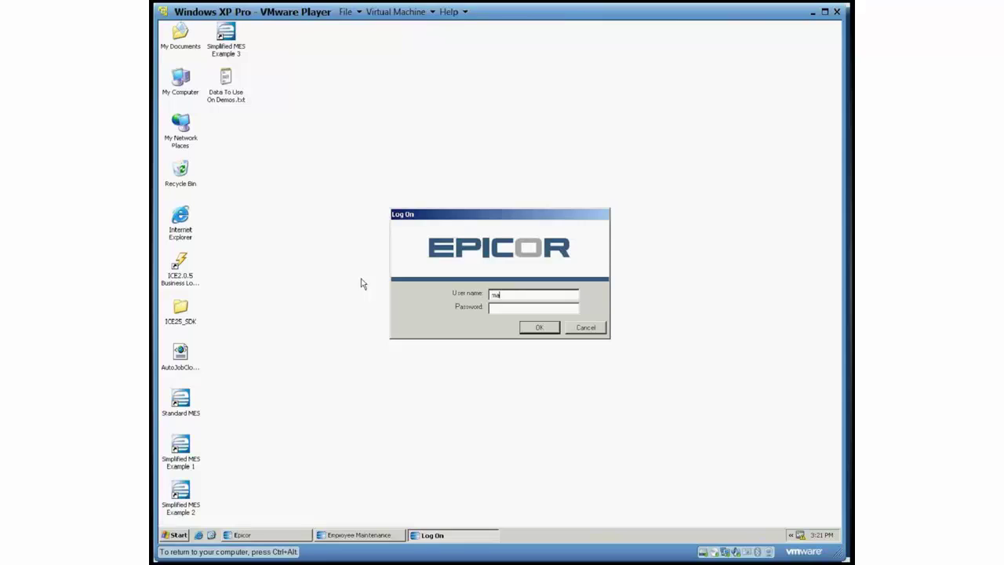
type("nager")
key("Tab")
type("manager")
key("Return")
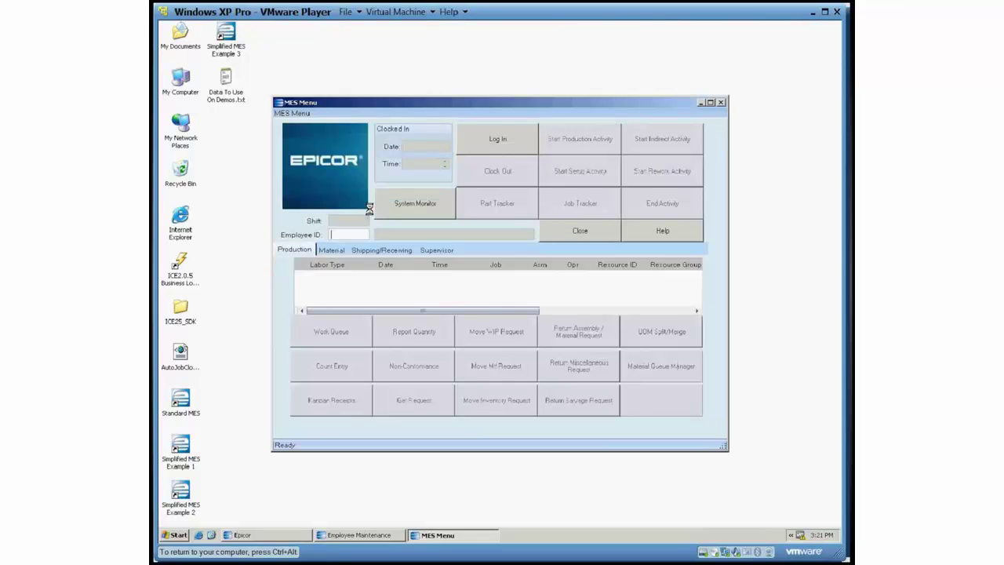
Enter the employee ID to clock in to the MES Menu.
key("Return")
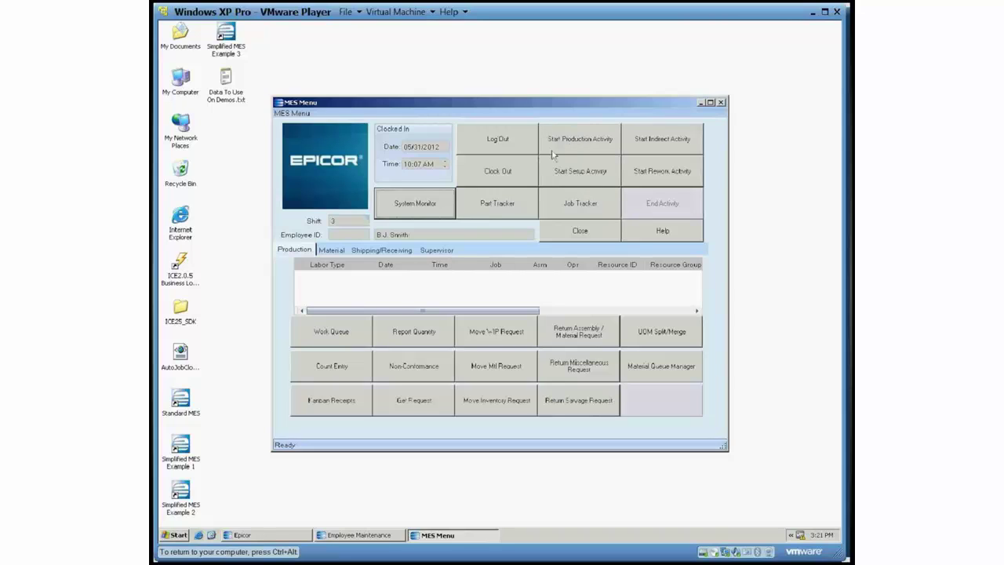
left_click(571, 146)
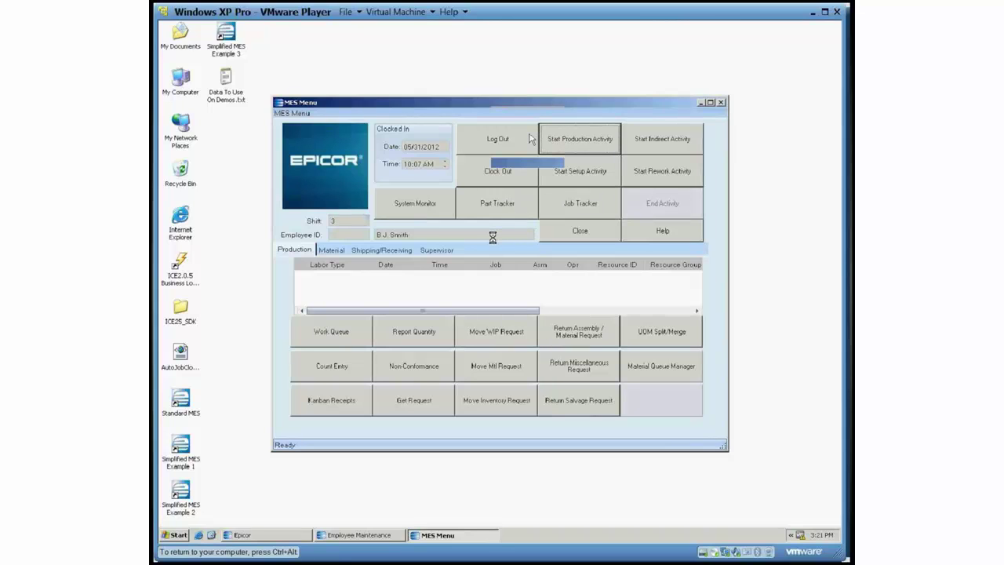
Start production on job 2499 operation 30 FORM, then end that activity.
type("2498")
key("Tab")
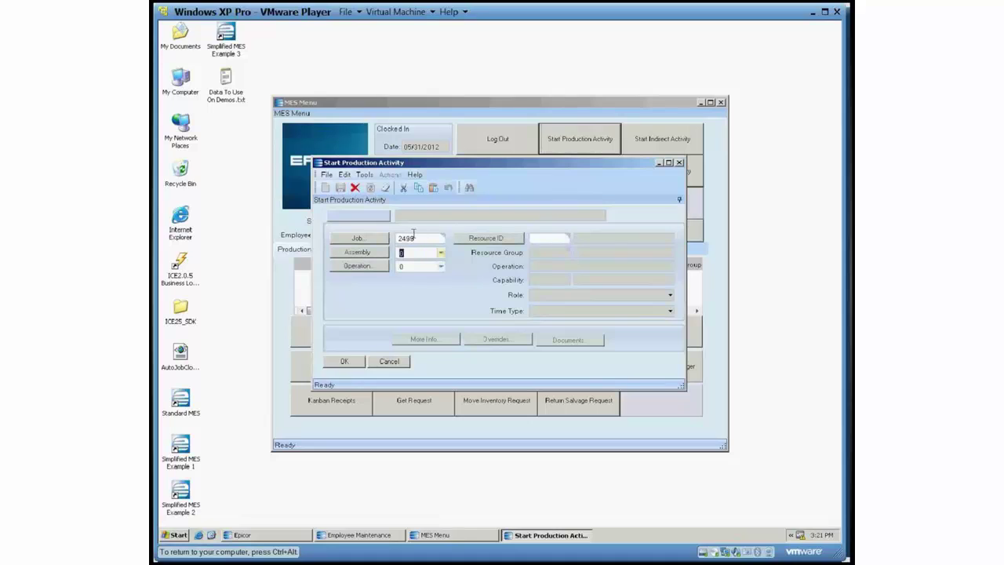
key("Tab")
left_click(442, 267)
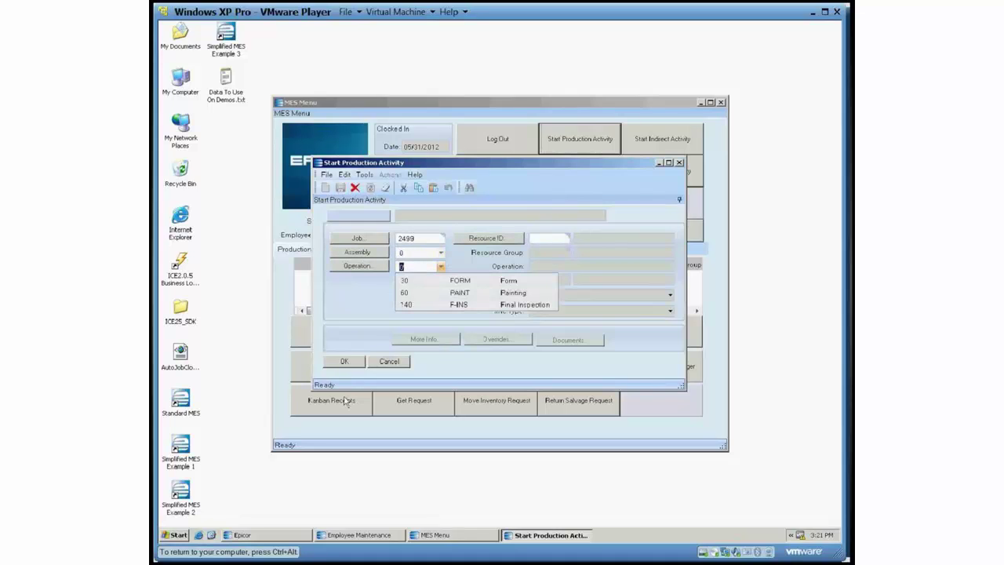
left_click(428, 281)
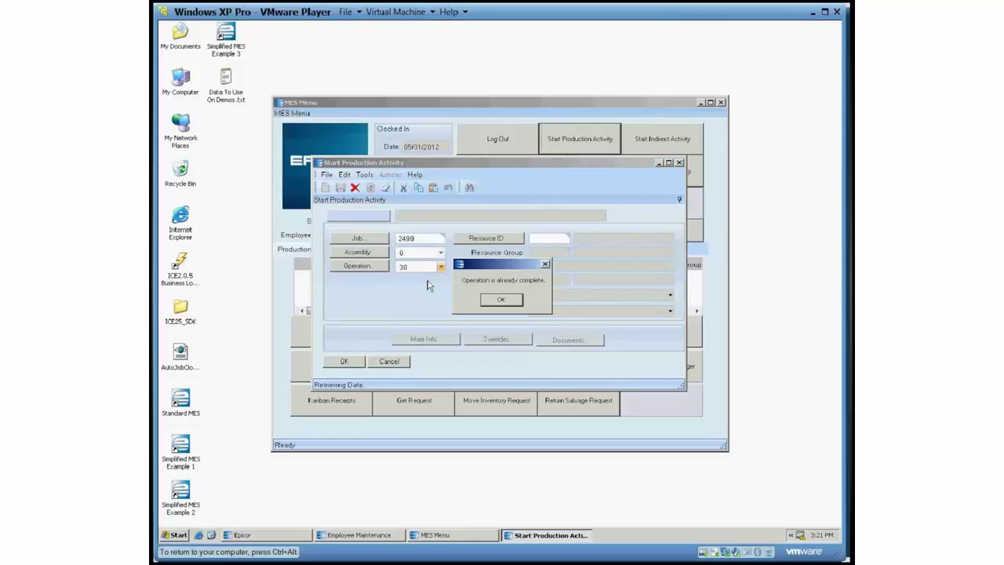
key("Return")
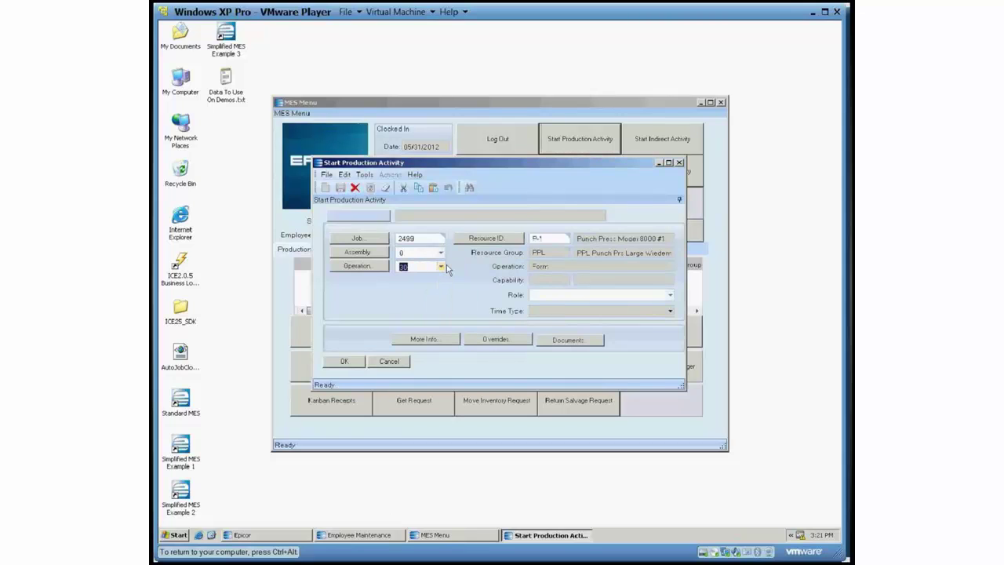
left_click(351, 362)
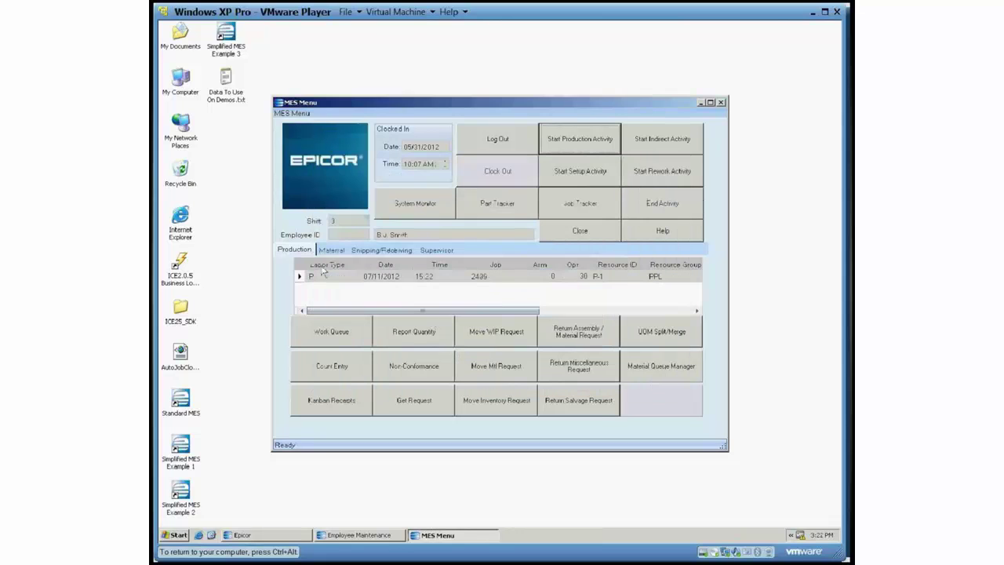
left_click(303, 280)
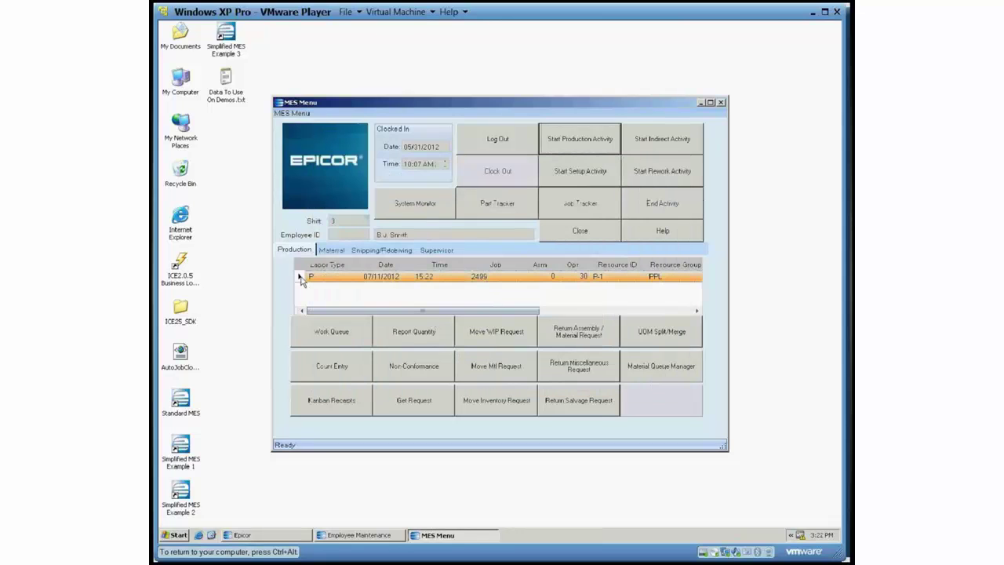
left_click(663, 204)
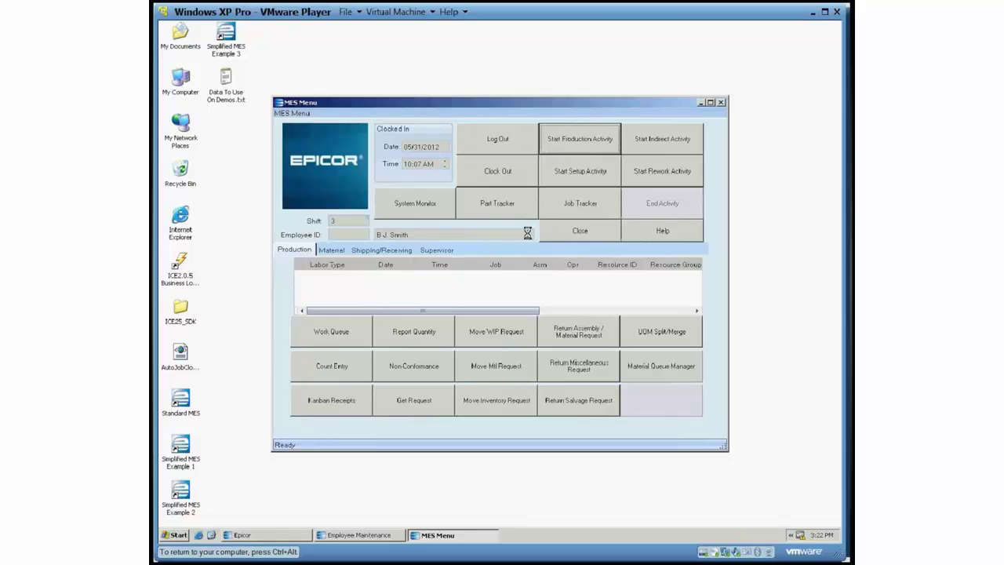
type("2499")
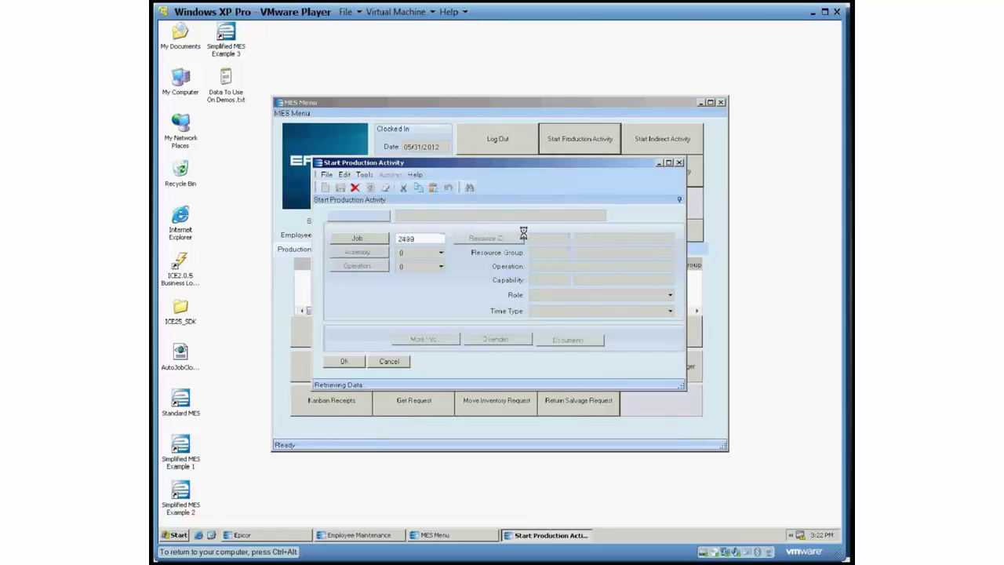
key("Tab")
left_click(441, 266)
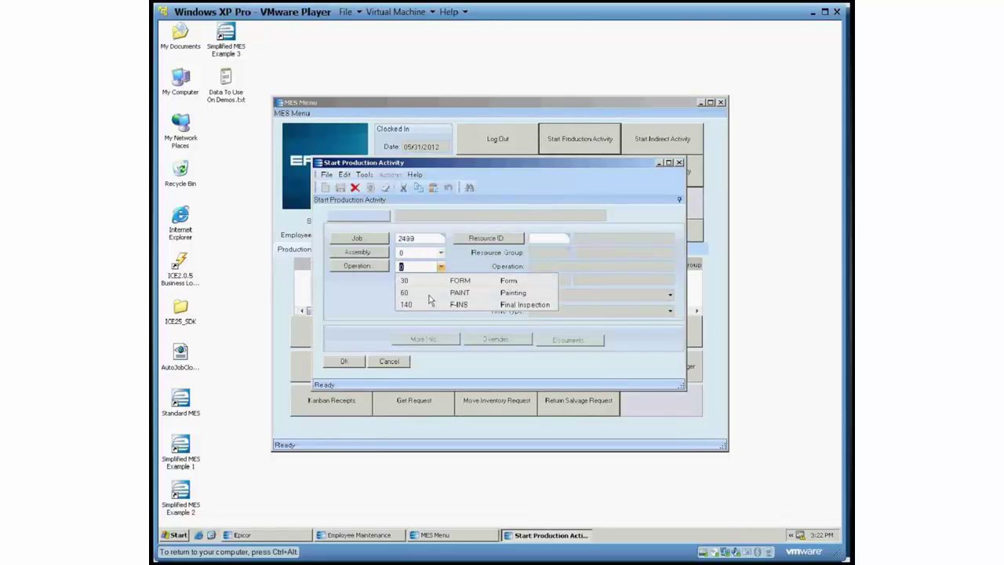
left_click(428, 293)
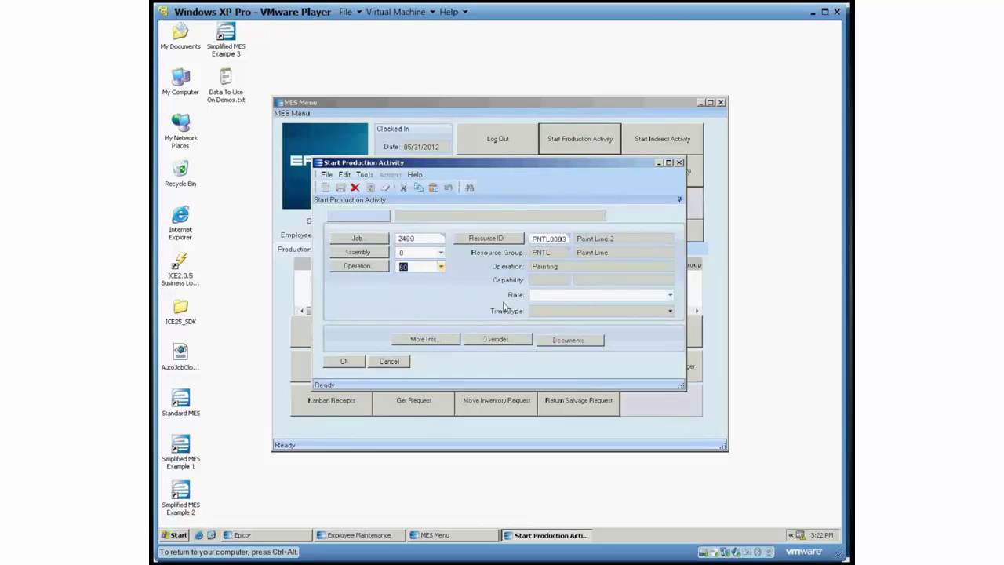
left_click(361, 365)
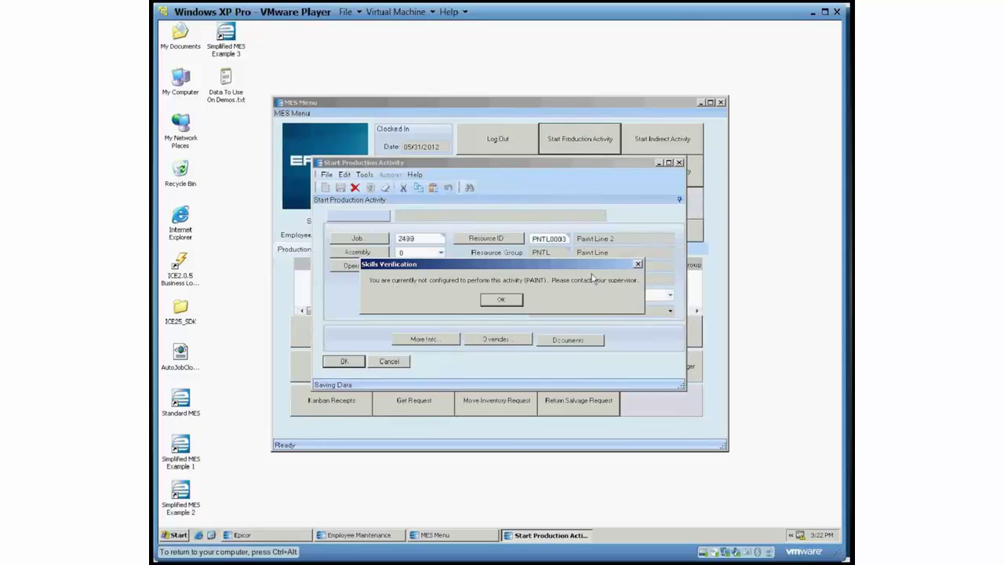
left_click(500, 300)
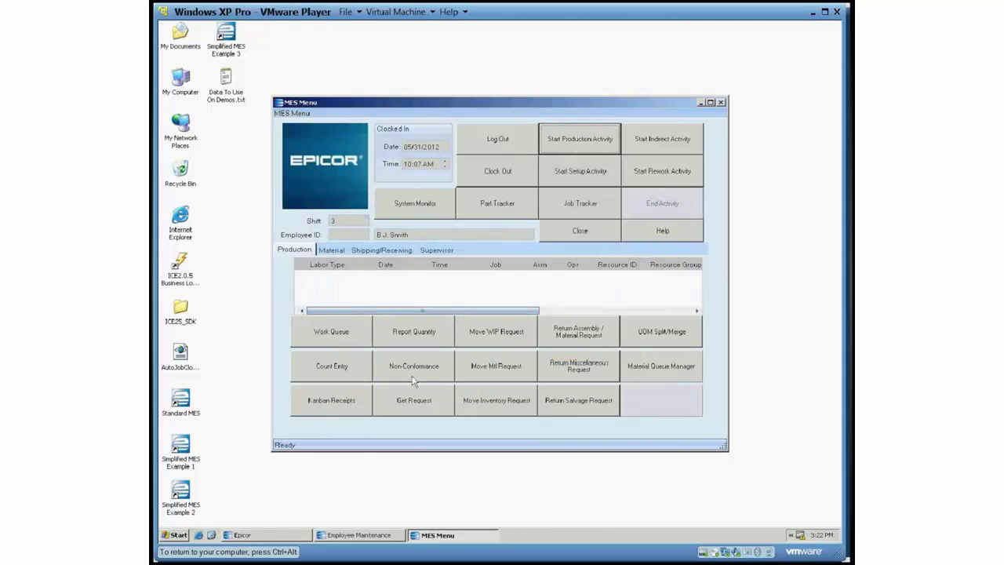
Change the PAINT skill expiration to July 31, 2012 and save the employee record.
left_click(372, 537)
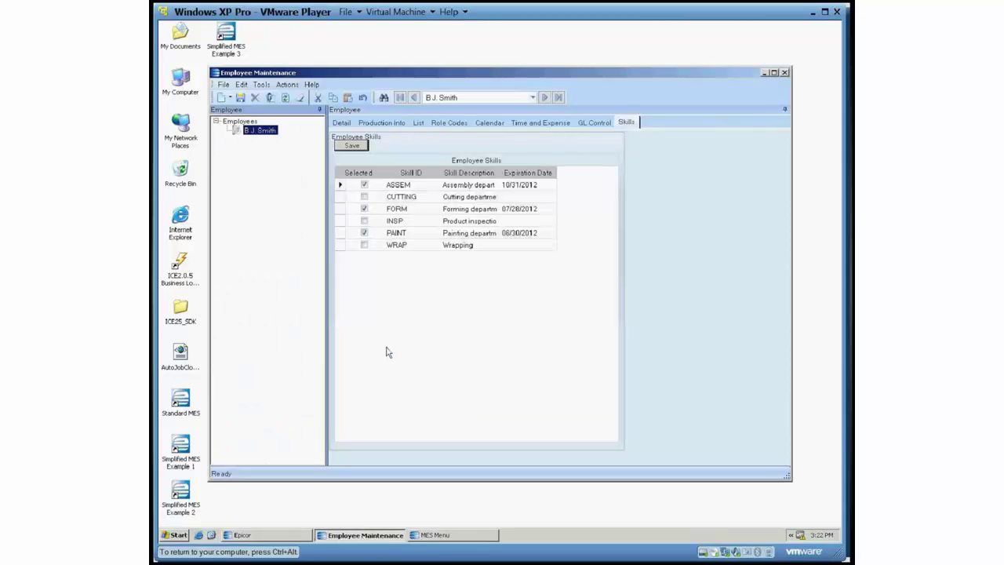
left_click(552, 233)
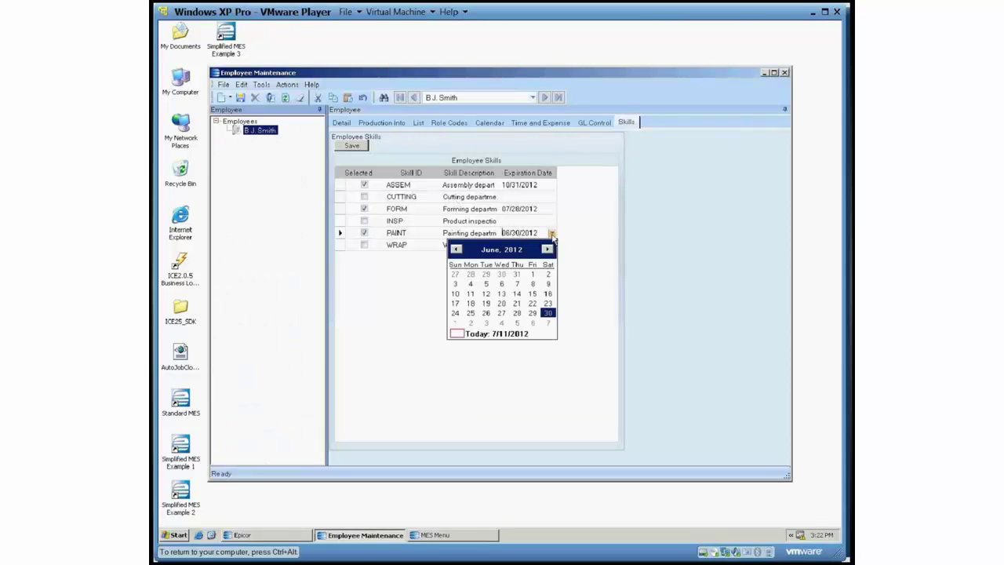
left_click(547, 249)
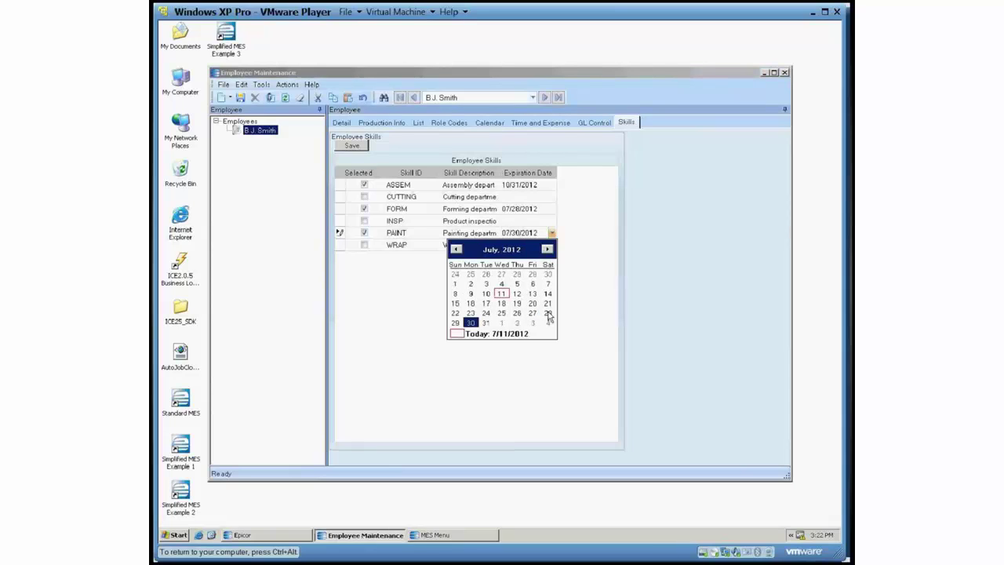
left_click(495, 324)
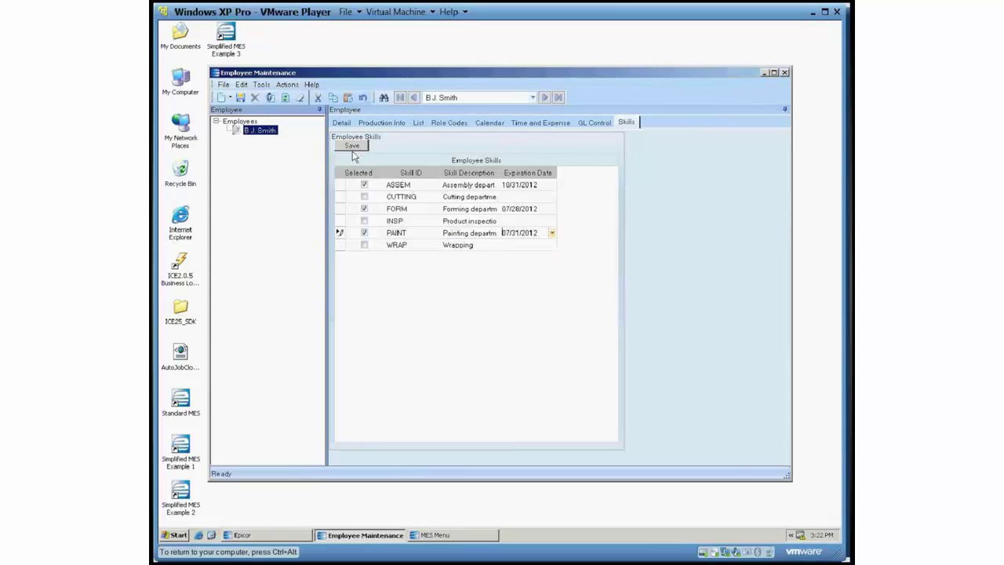
left_click(350, 150)
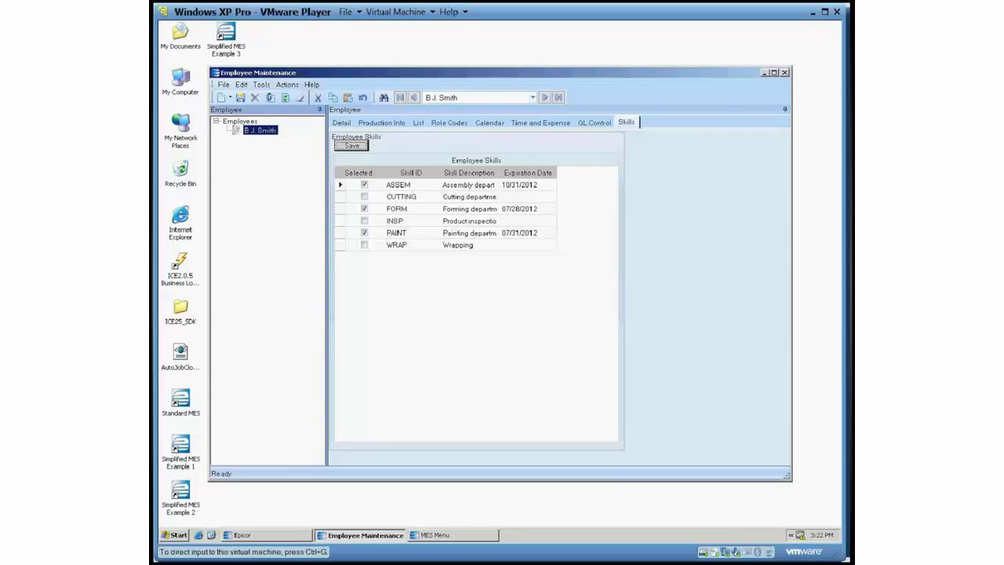
left_click(766, 73)
Start a production activity on job 2499, operation 60 PAINT.
left_click(568, 144)
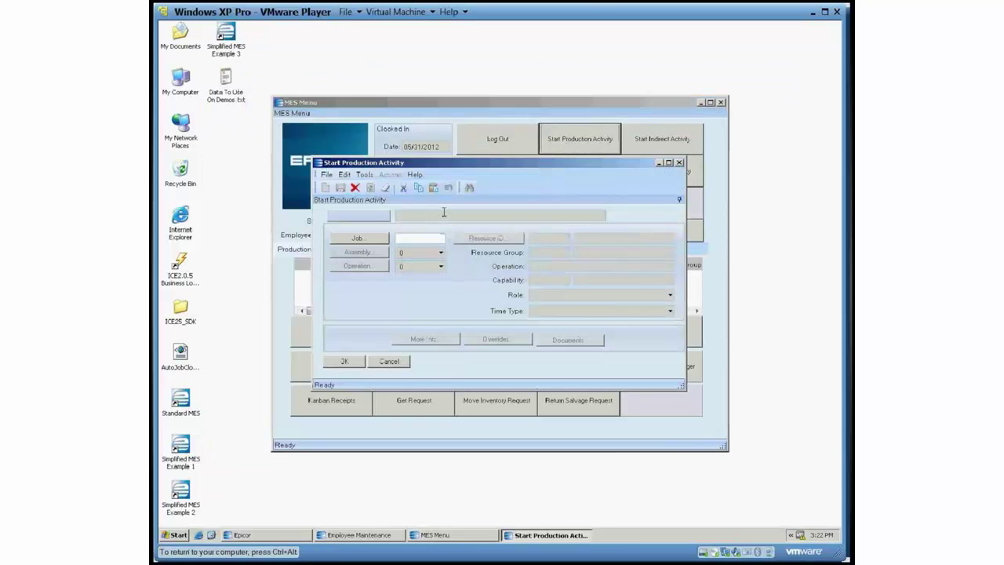
type("2499")
key("Tab")
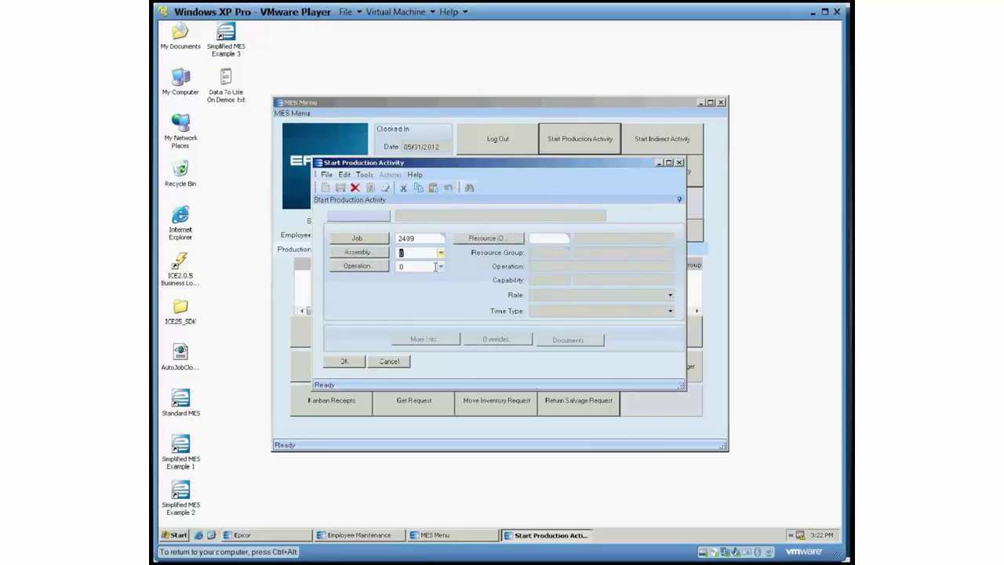
left_click(441, 266)
left_click(441, 292)
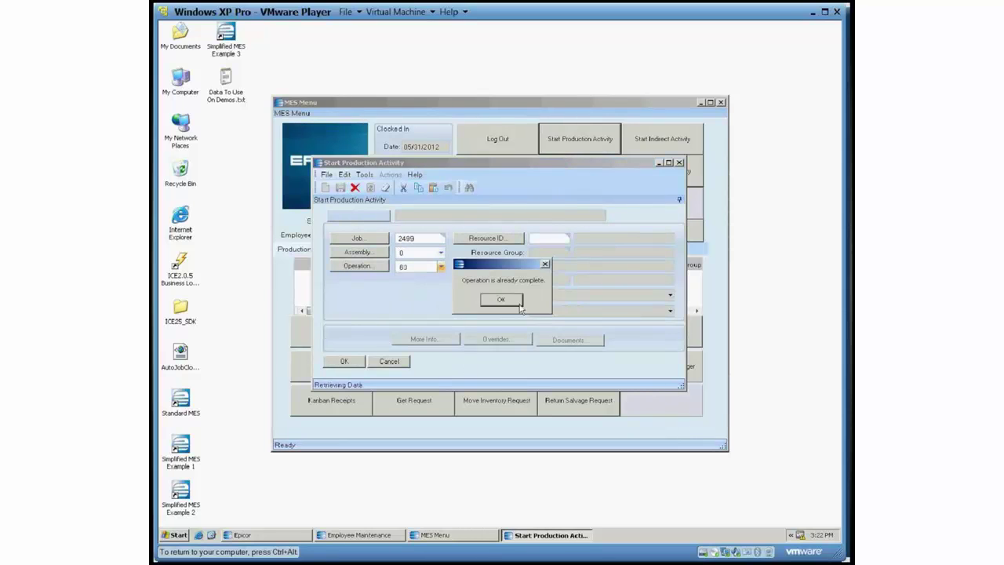
left_click(346, 363)
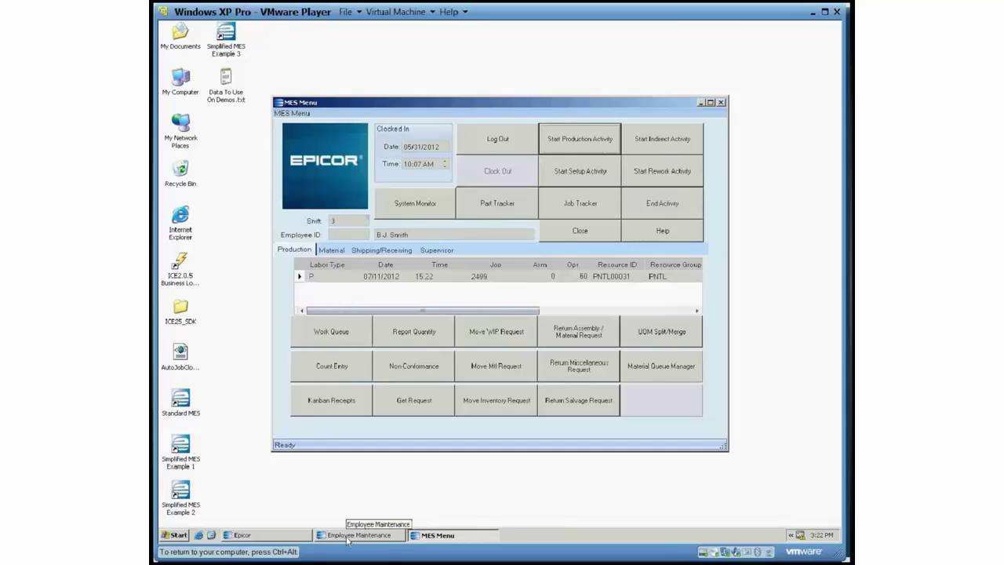
Return to the main menu, open and close Skills Maintenance, then launch Operation Maintenance.
left_click(281, 537)
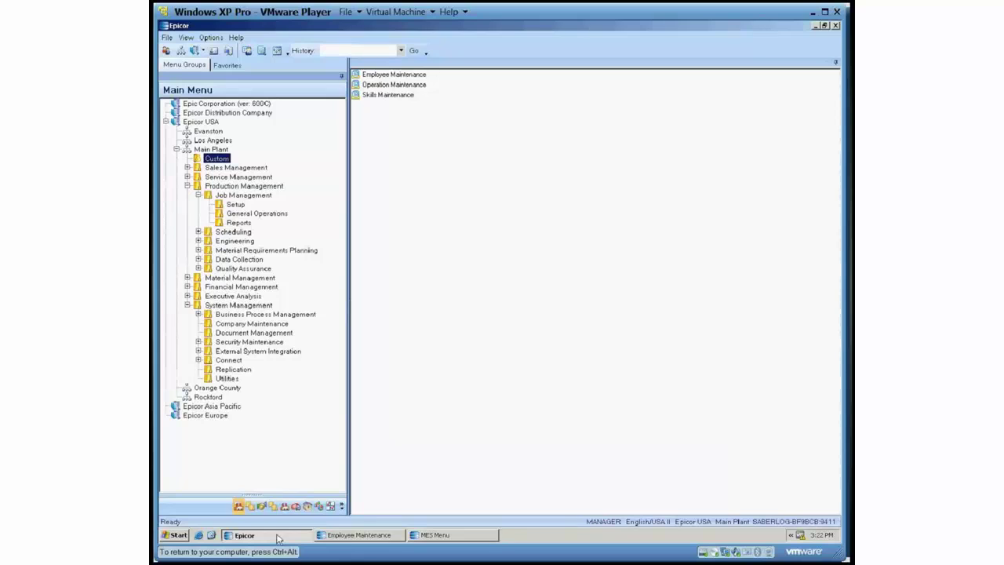
left_click(350, 536)
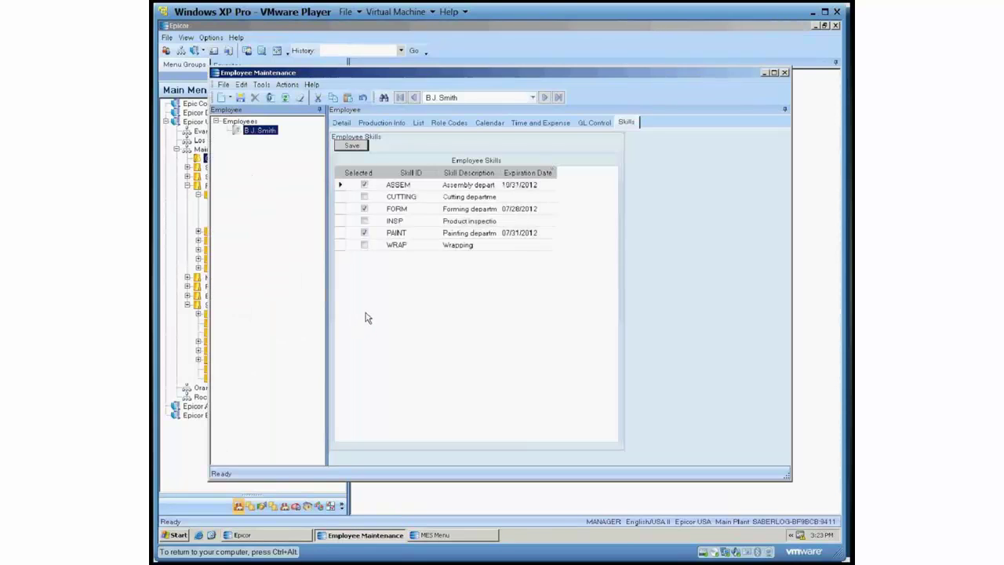
left_click(525, 35)
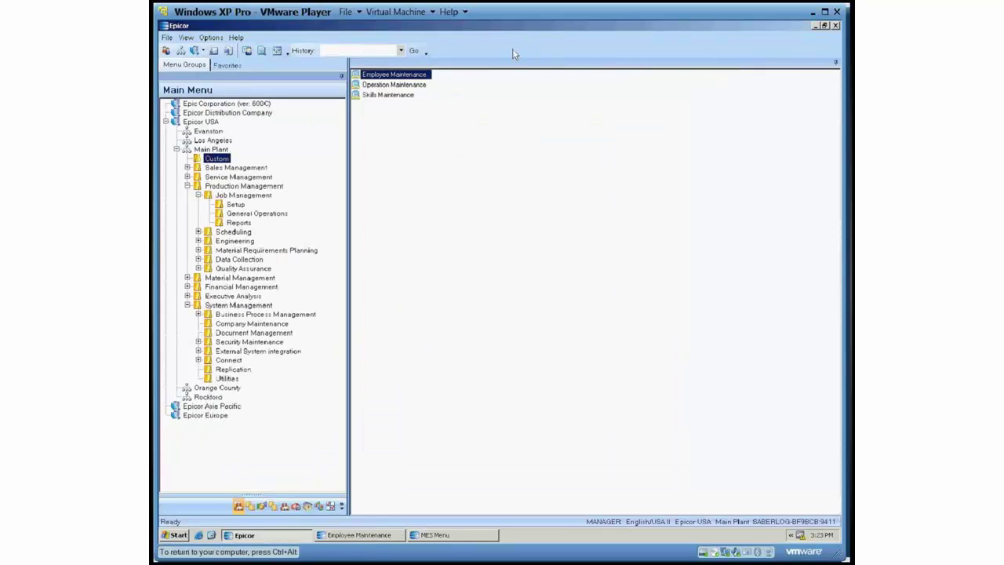
double_click(381, 95)
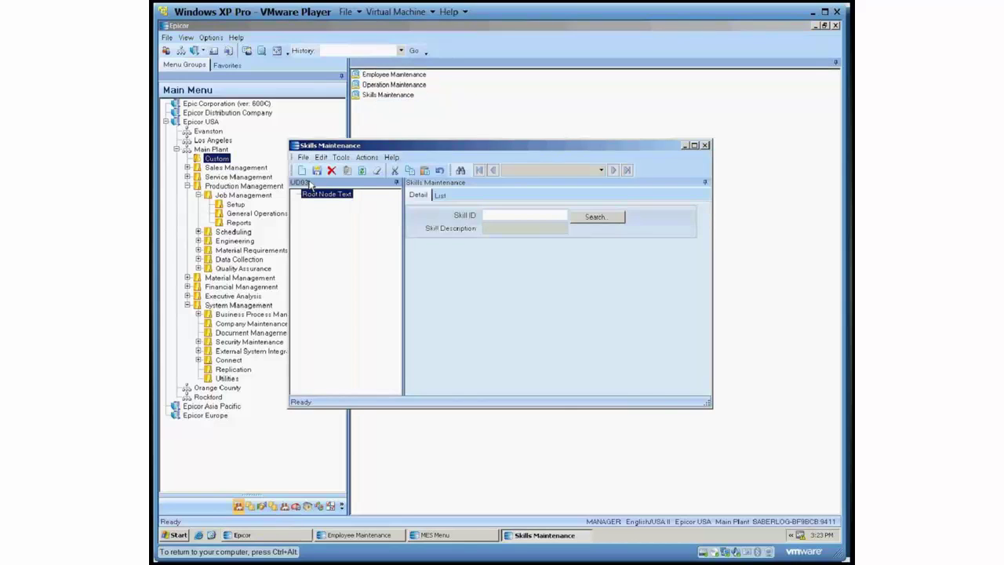
key("alt+F4")
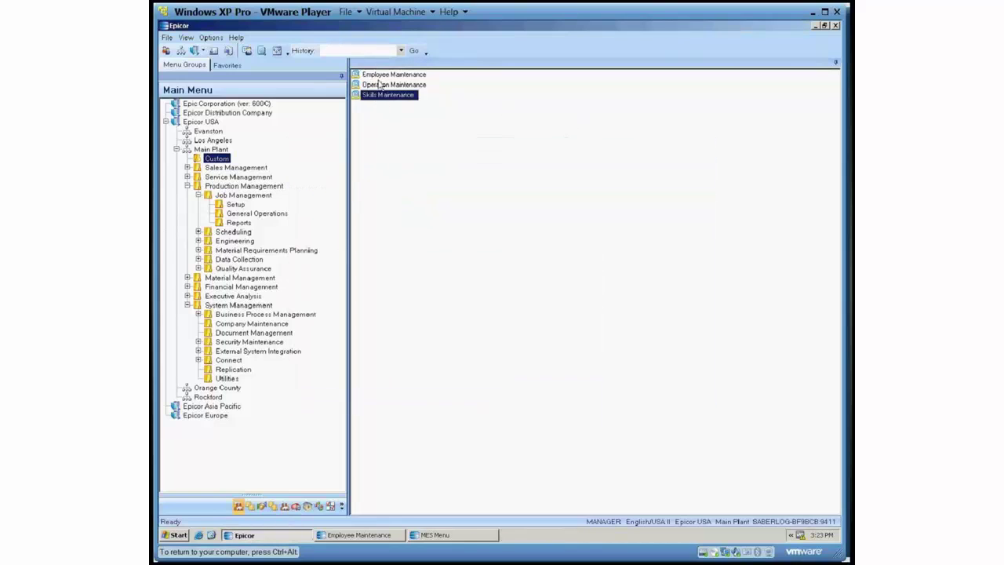
left_click(375, 84)
double_click(373, 85)
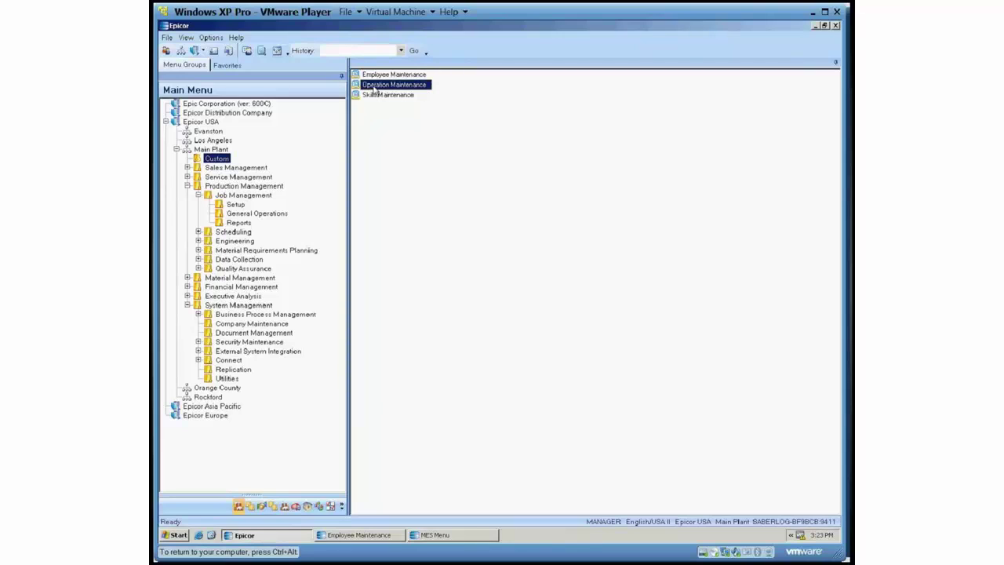